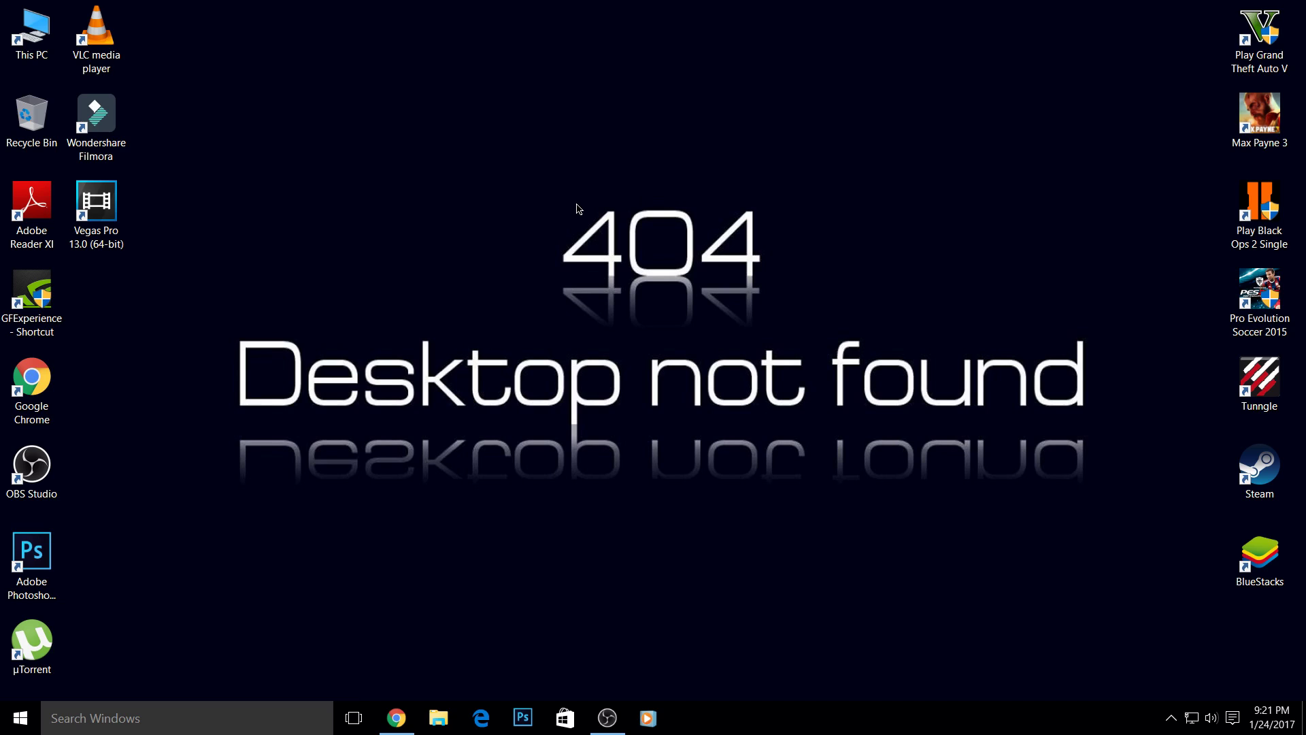
# Step: Refresh the desktop, then view Sound's recording devices, select the unplugged Realtek Microphone, and close
pyautogui.rightClick(576, 208)
pyautogui.click(656, 257)
pyautogui.rightClick(1212, 718)
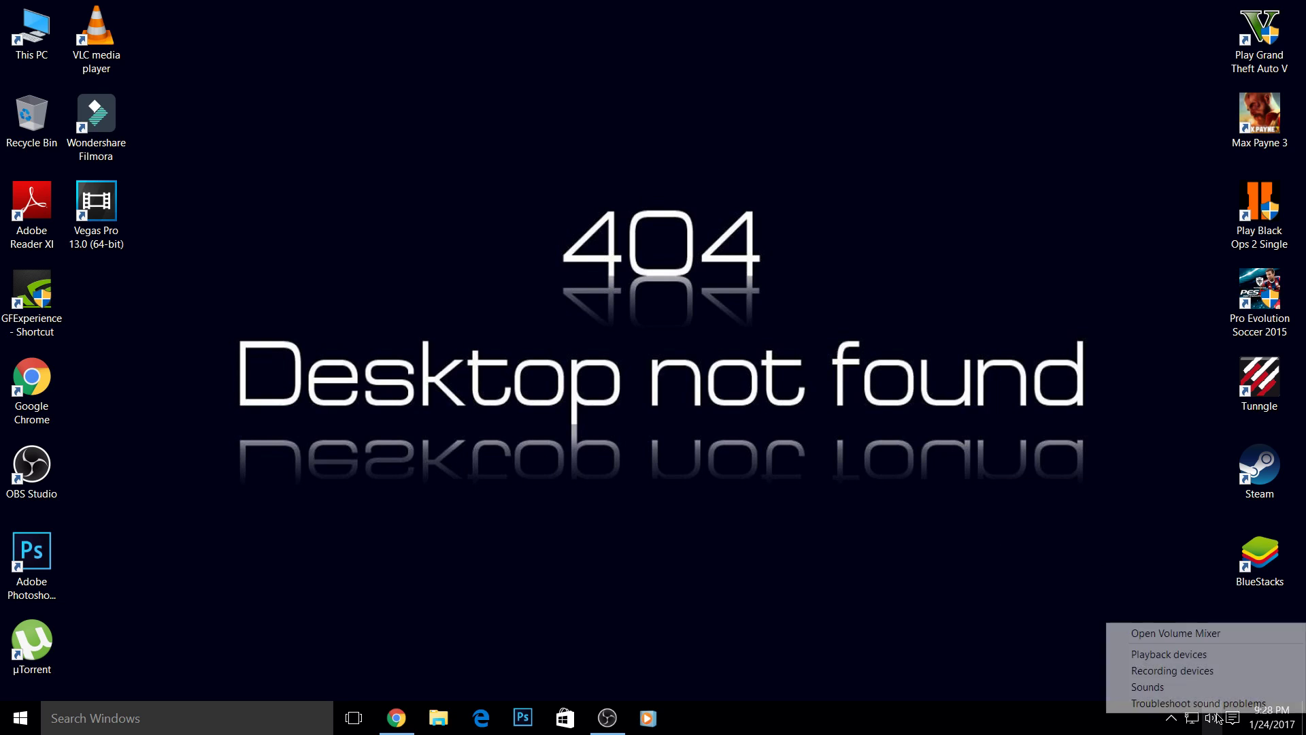
pyautogui.click(1187, 671)
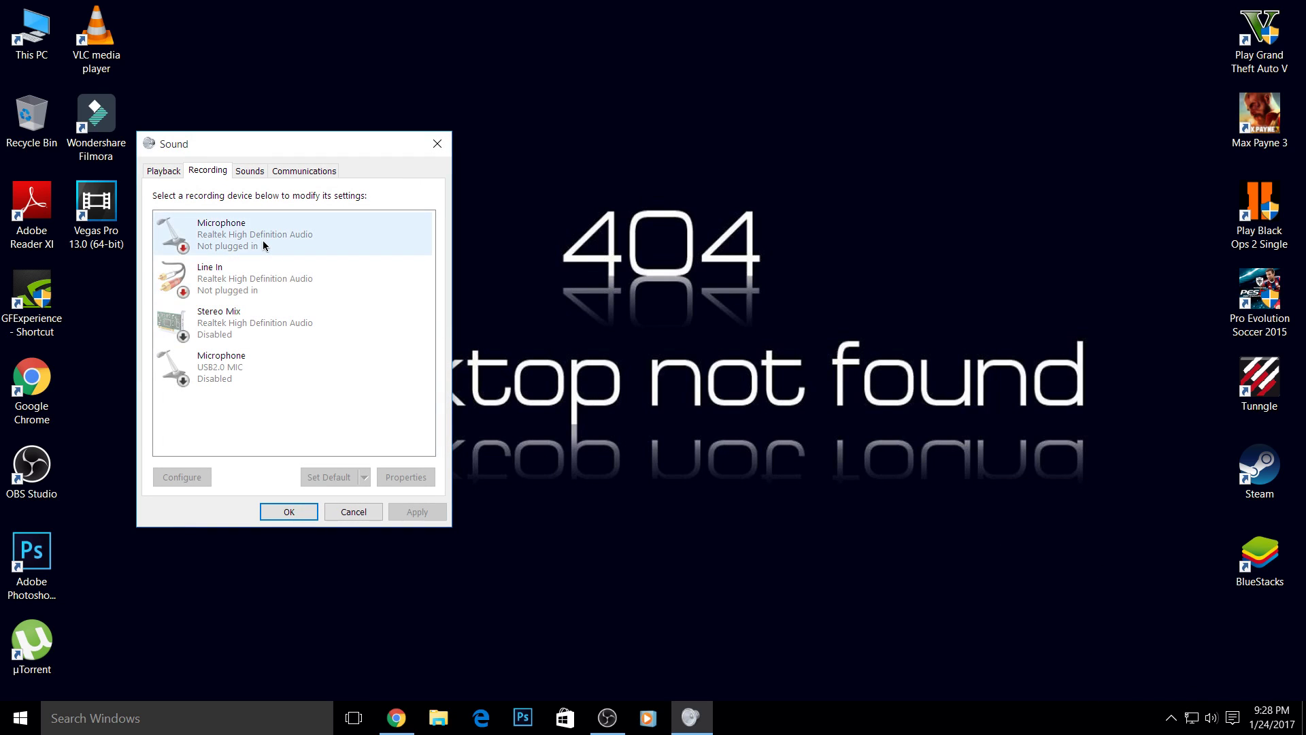
pyautogui.click(265, 247)
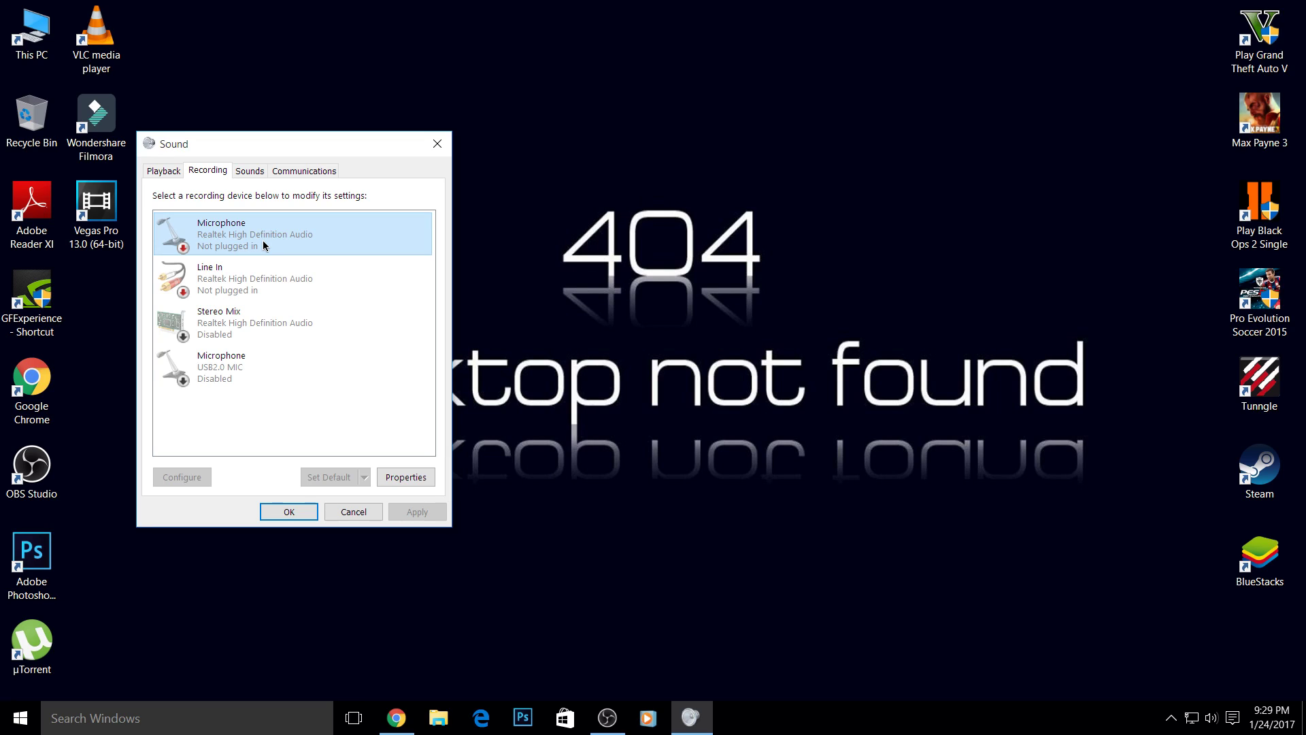
pyautogui.press('Escape')
# Step: Refresh the desktop and bring the Chrome window back up
pyautogui.rightClick(367, 313)
pyautogui.click(391, 365)
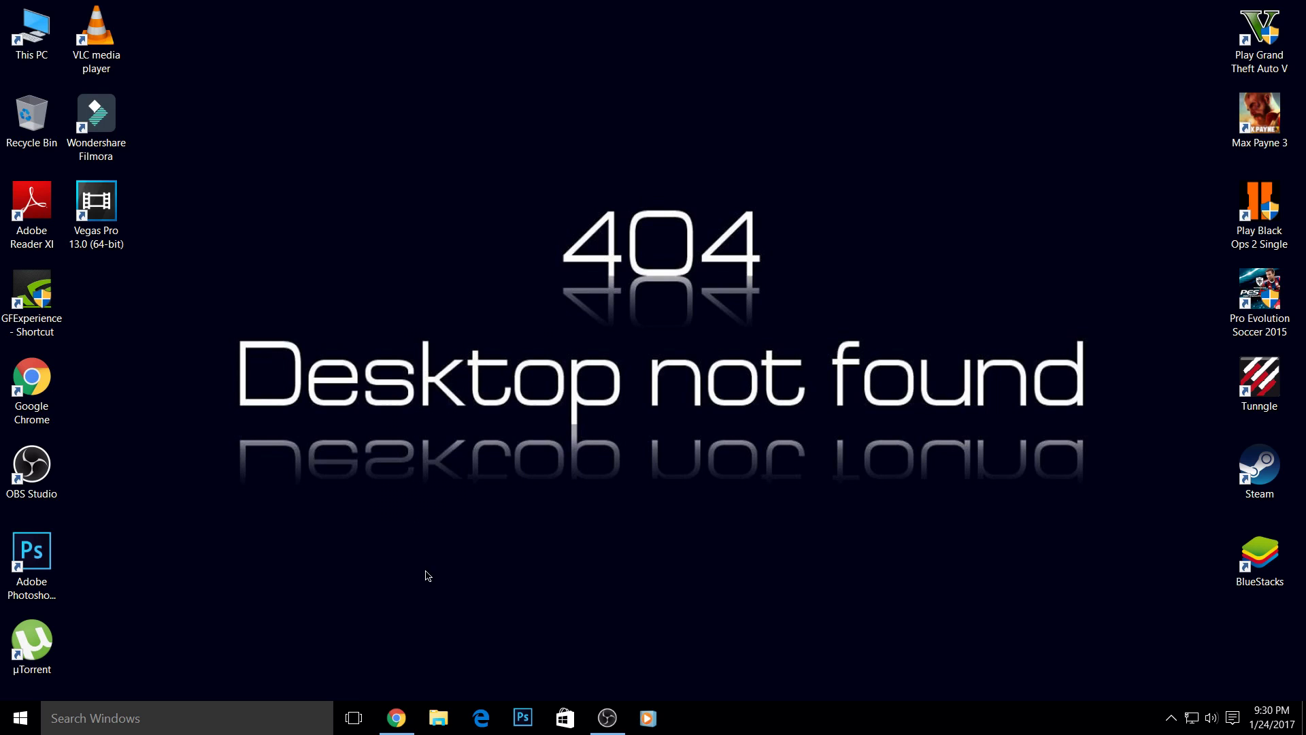
pyautogui.click(397, 718)
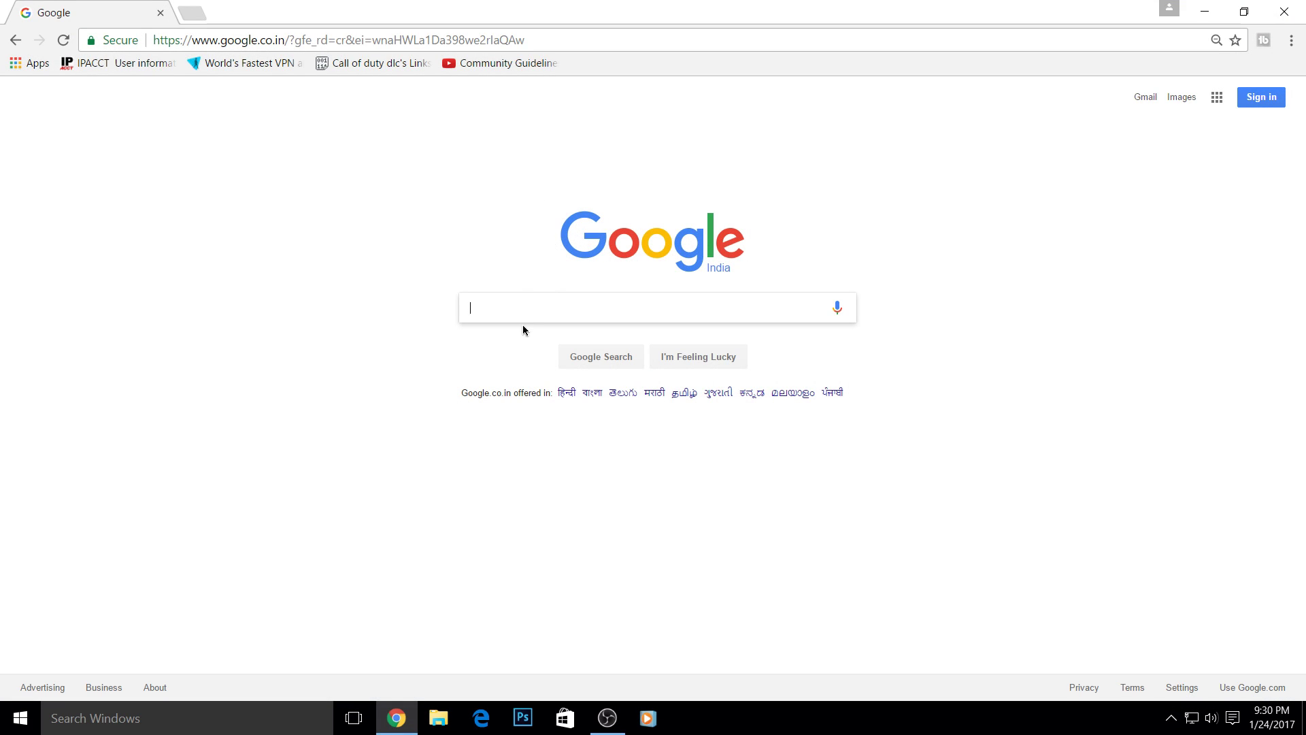
# Step: Search Google for 'realtek hd audio driver' and open the official Realtek result
pyautogui.write('real')
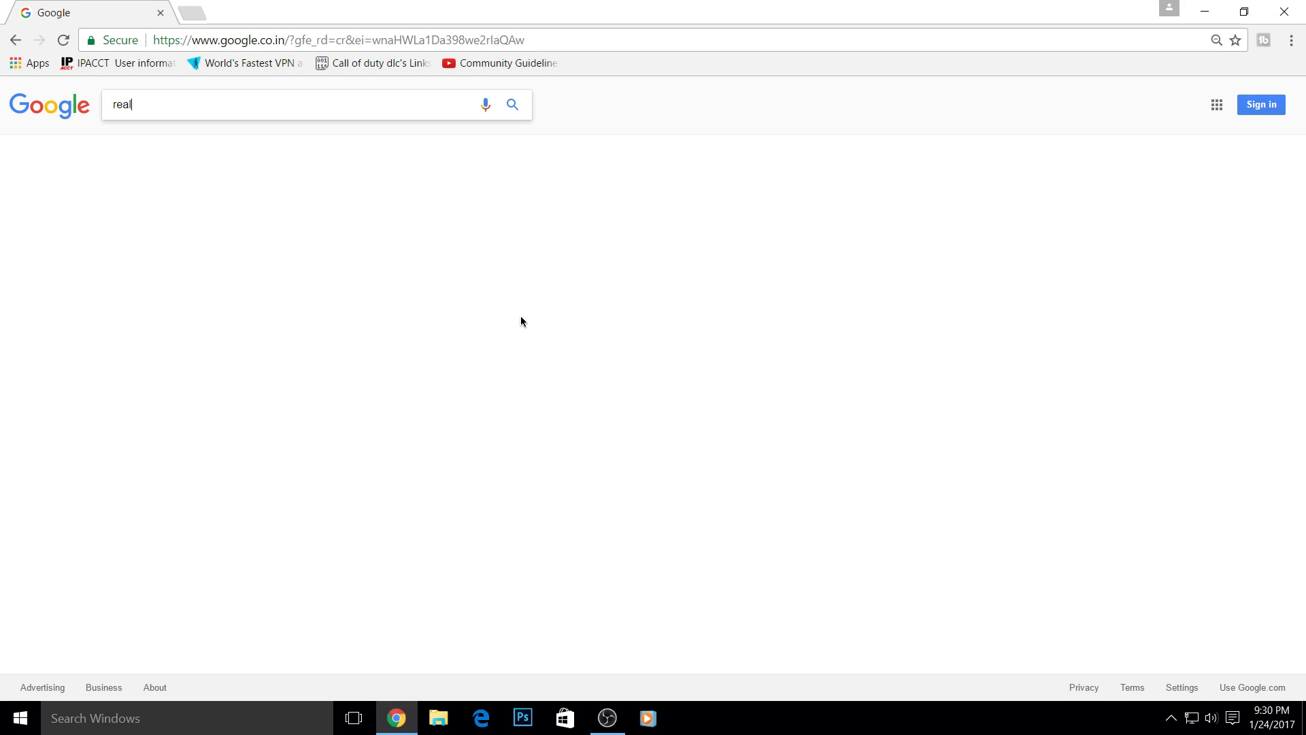
pyautogui.write('tek hd ')
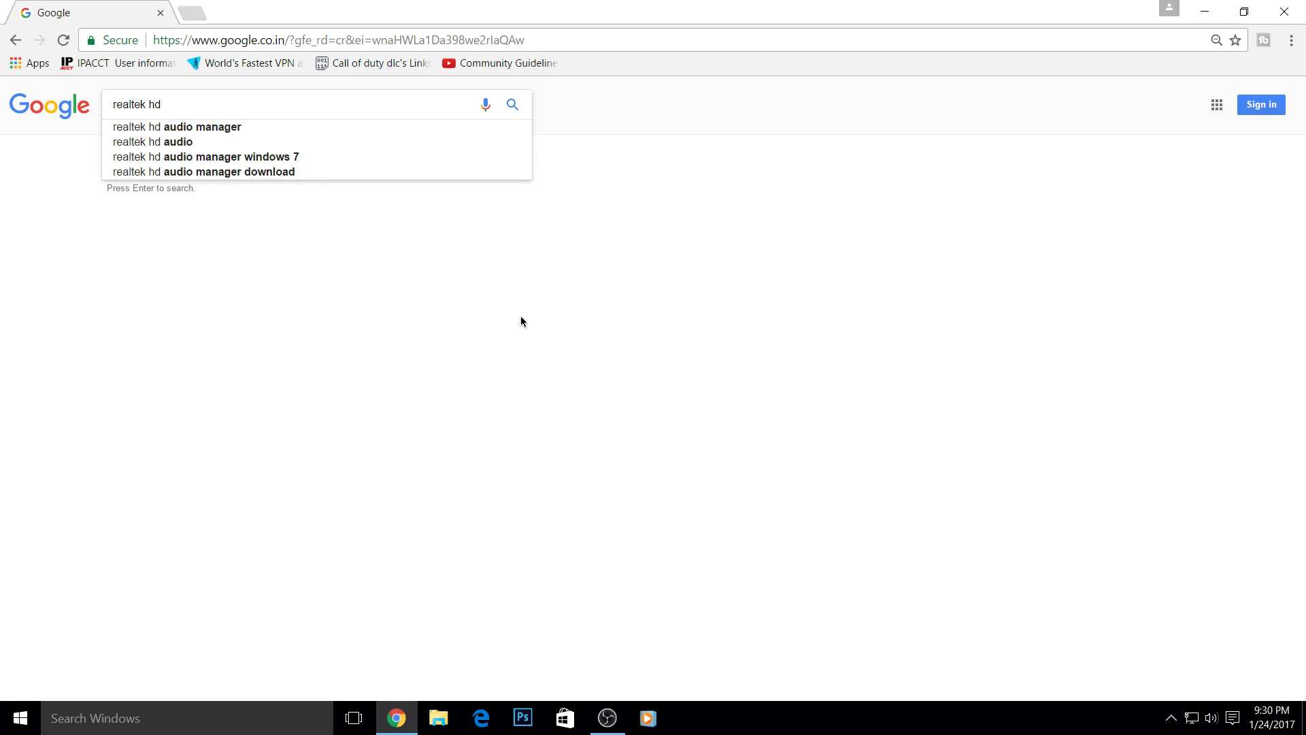
pyautogui.write('audio ')
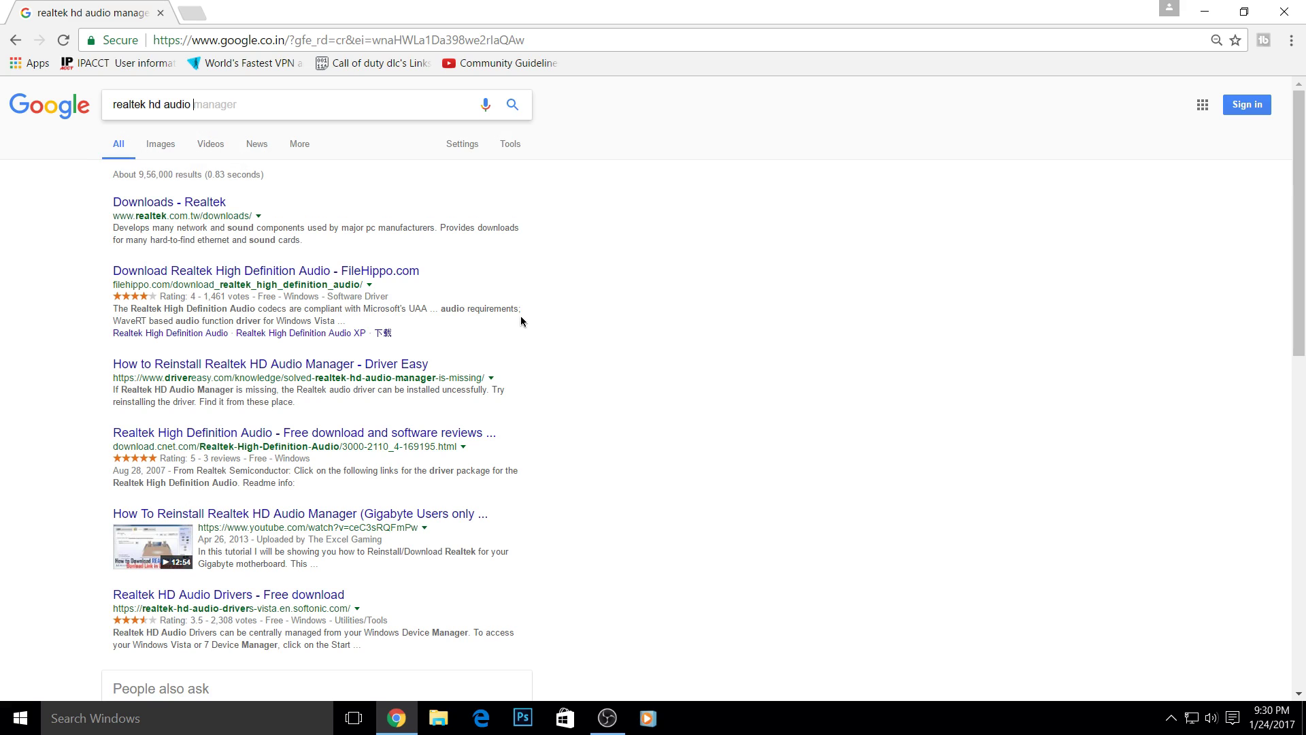
pyautogui.write('driver')
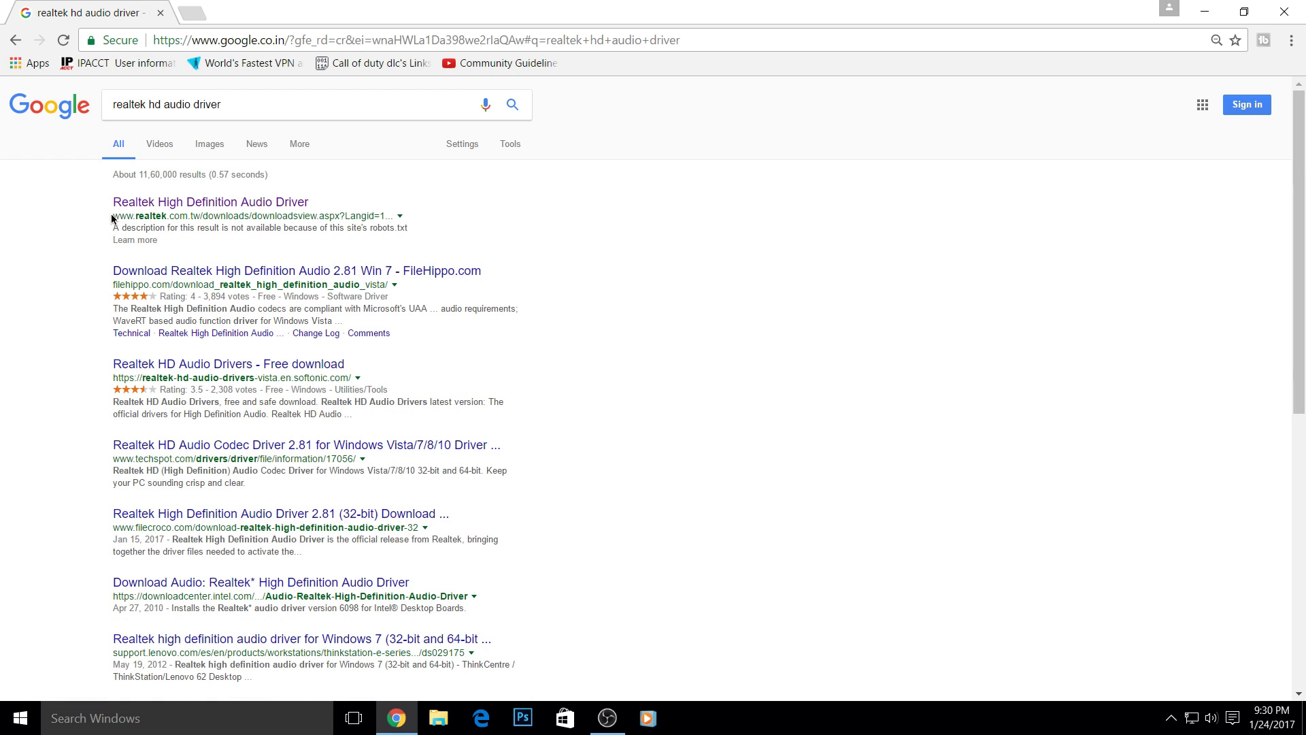
pyautogui.click(170, 204)
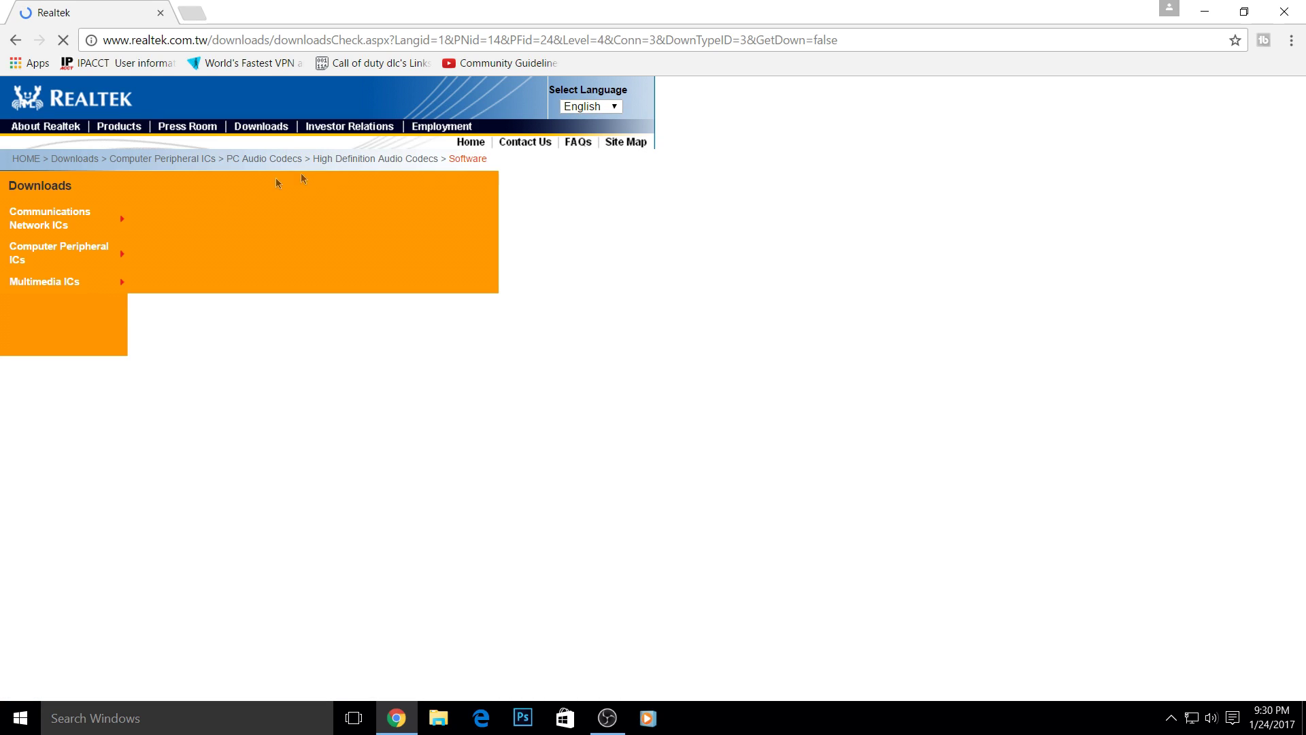
# Step: Accept the Realtek download terms and start downloading the 64-bit Windows driver installer
pyautogui.moveTo(838, 40); pyautogui.dragTo(103, 54)
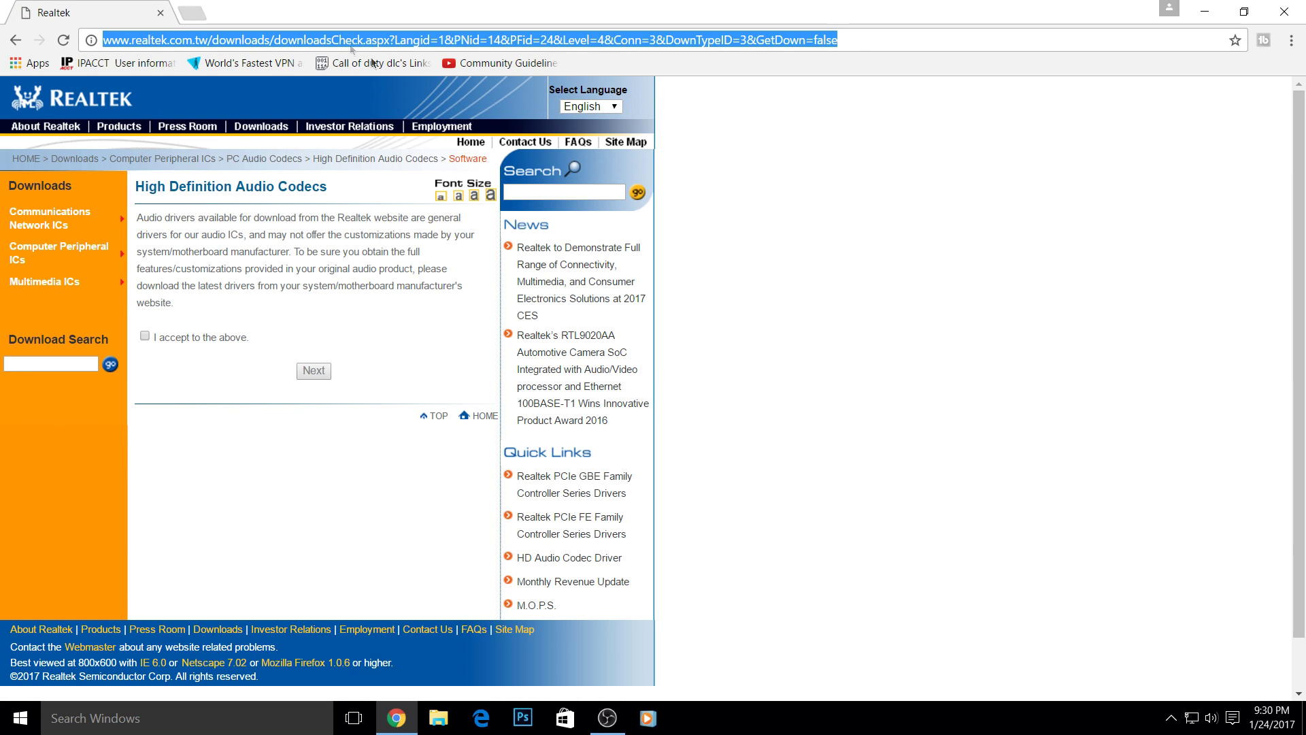
pyautogui.click(800, 218)
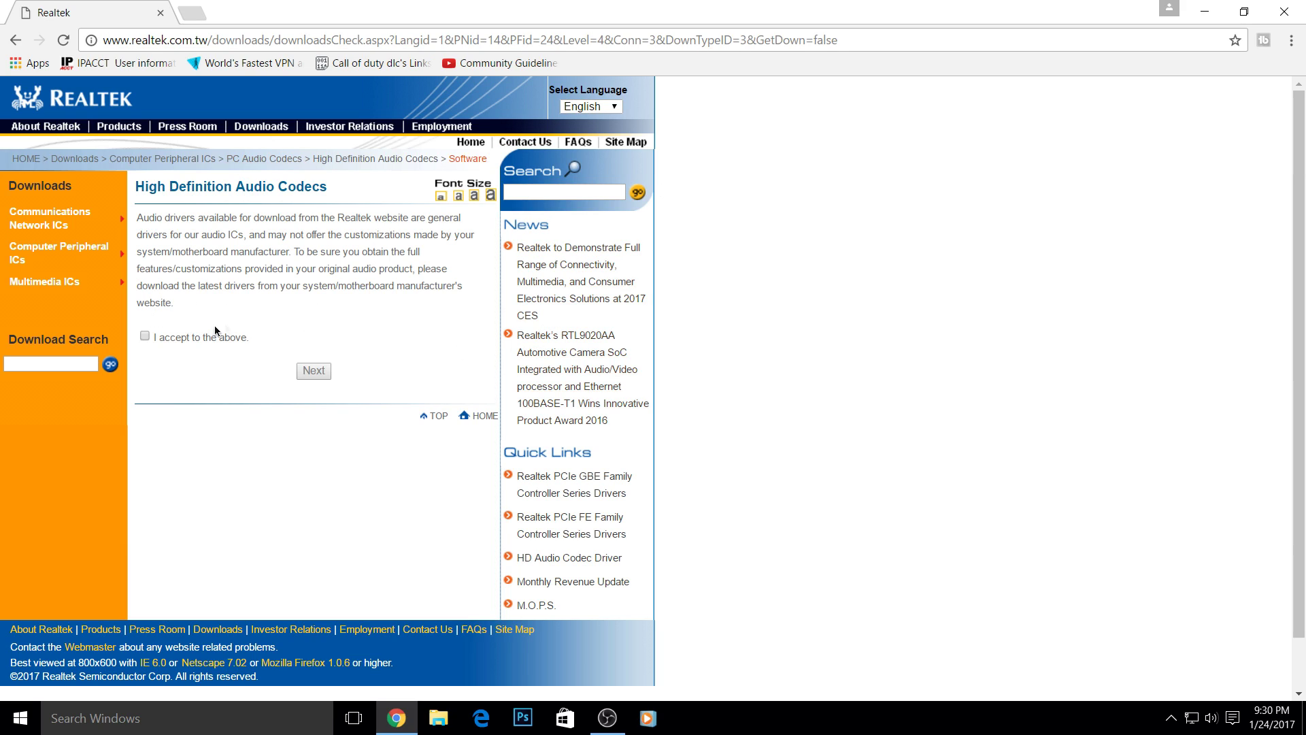
pyautogui.click(143, 339)
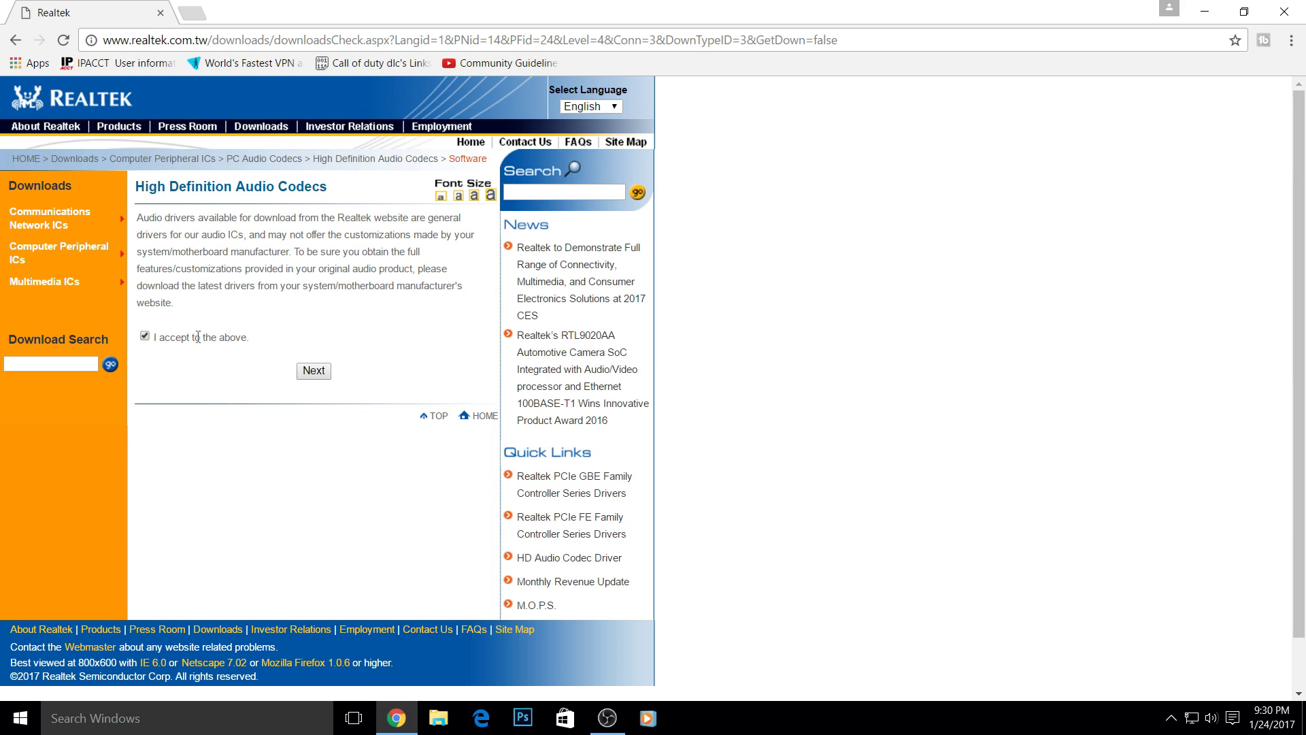
pyautogui.click(313, 370)
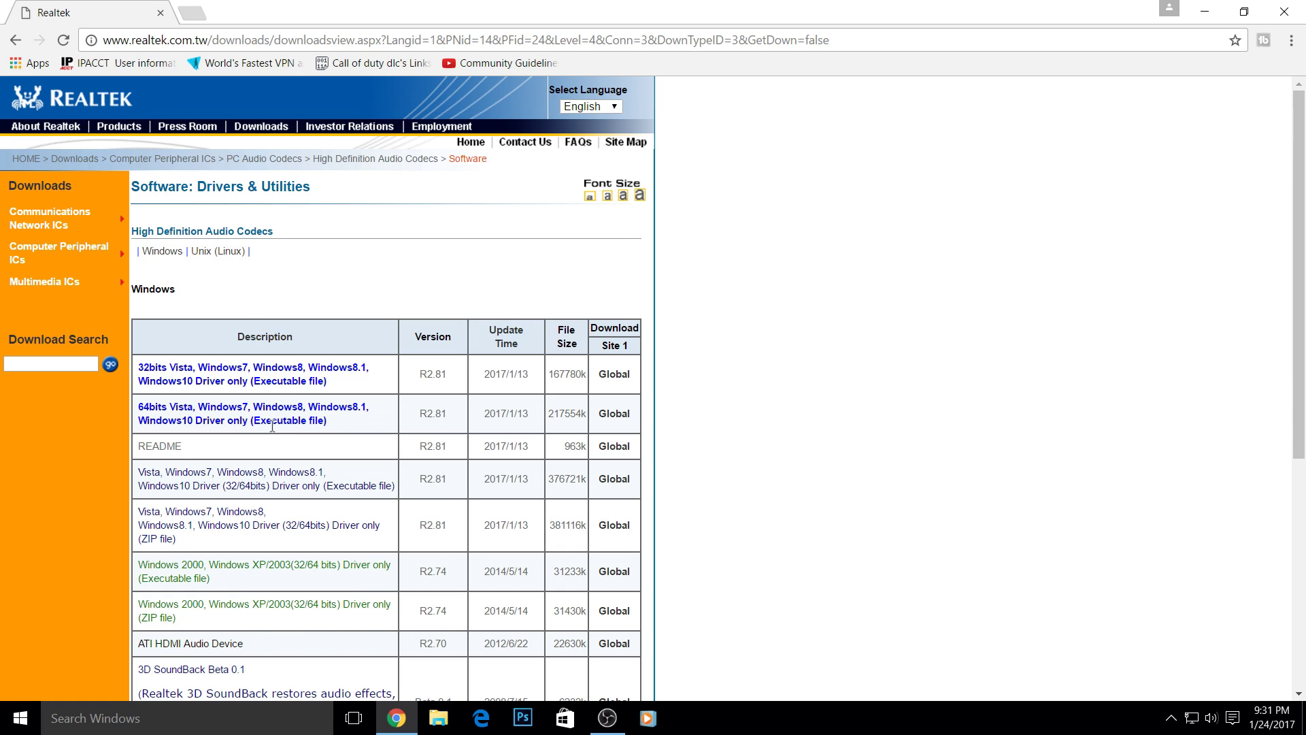
pyautogui.click(608, 420)
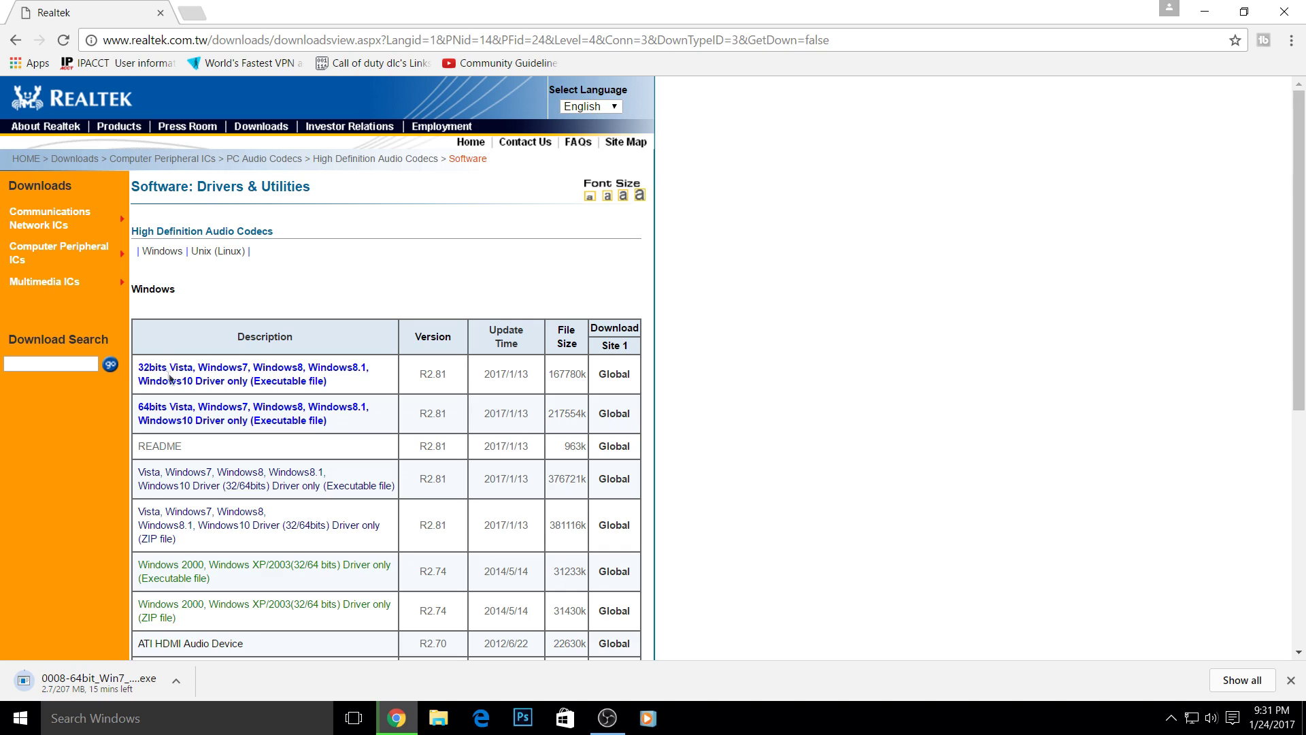
# Step: Pause the driver download and clear the three finished image downloads from the list
pyautogui.click(136, 682)
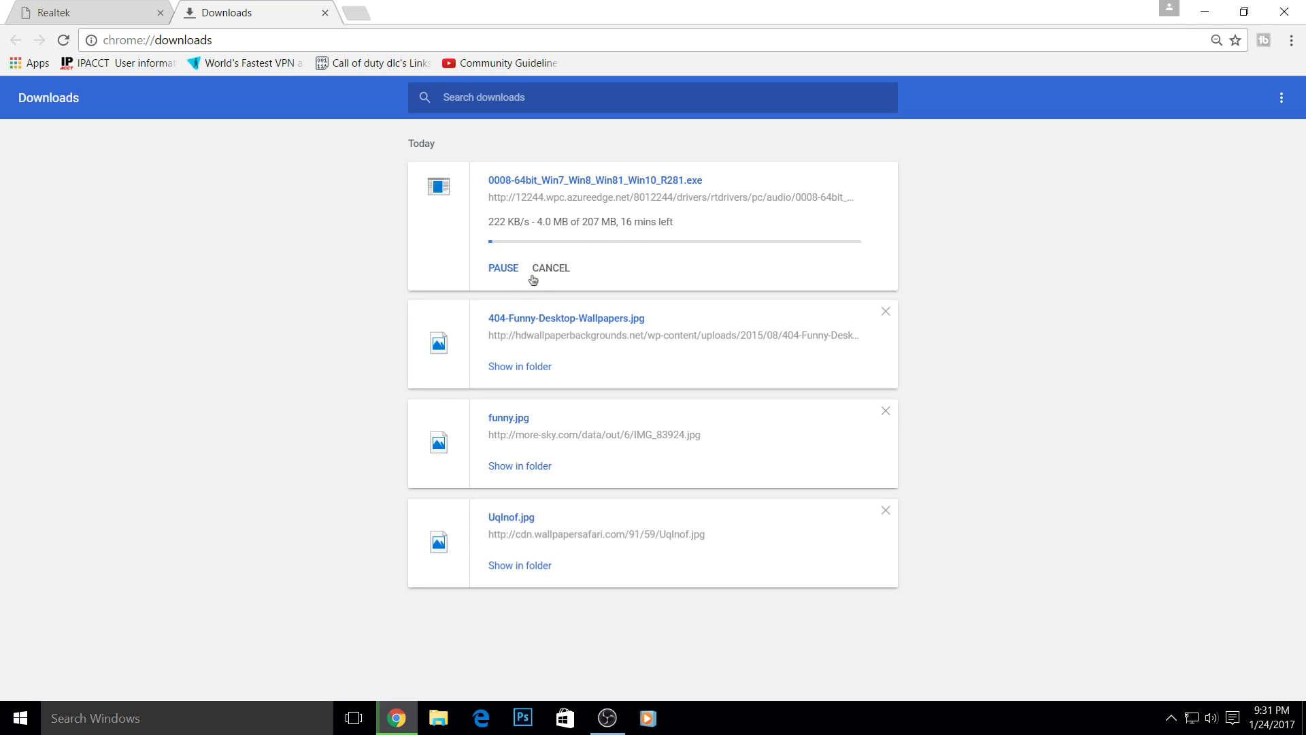
pyautogui.click(513, 270)
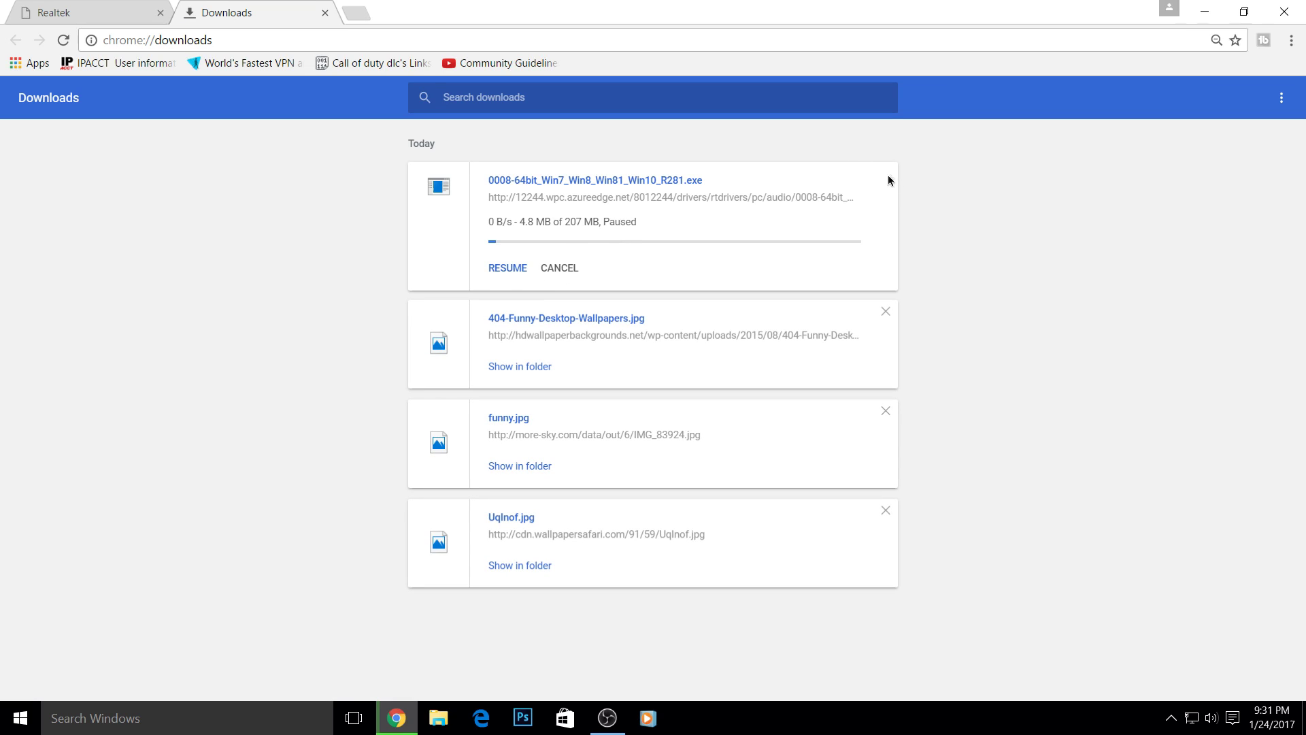
pyautogui.click(885, 312)
pyautogui.click(884, 311)
pyautogui.click(885, 312)
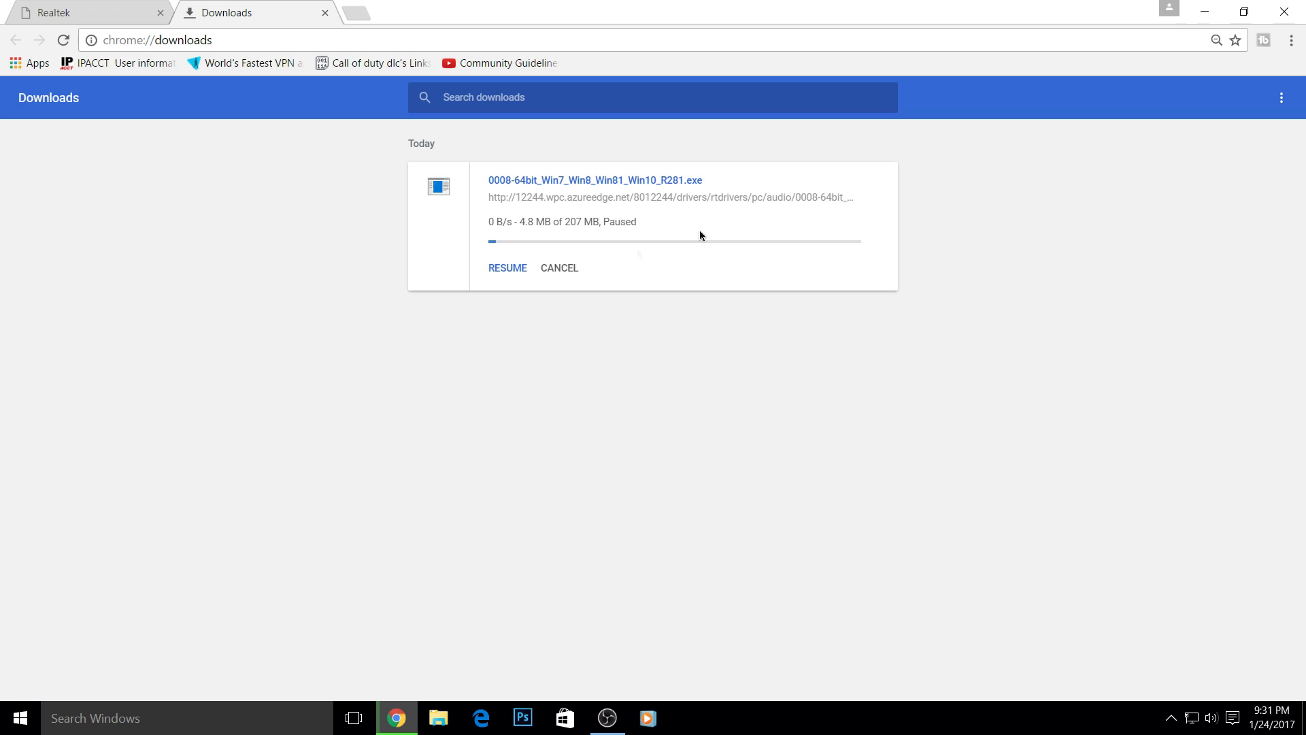
# Step: Cancel the paused driver download, close the Downloads page, and minimize Chrome
pyautogui.click(570, 266)
pyautogui.click(325, 12)
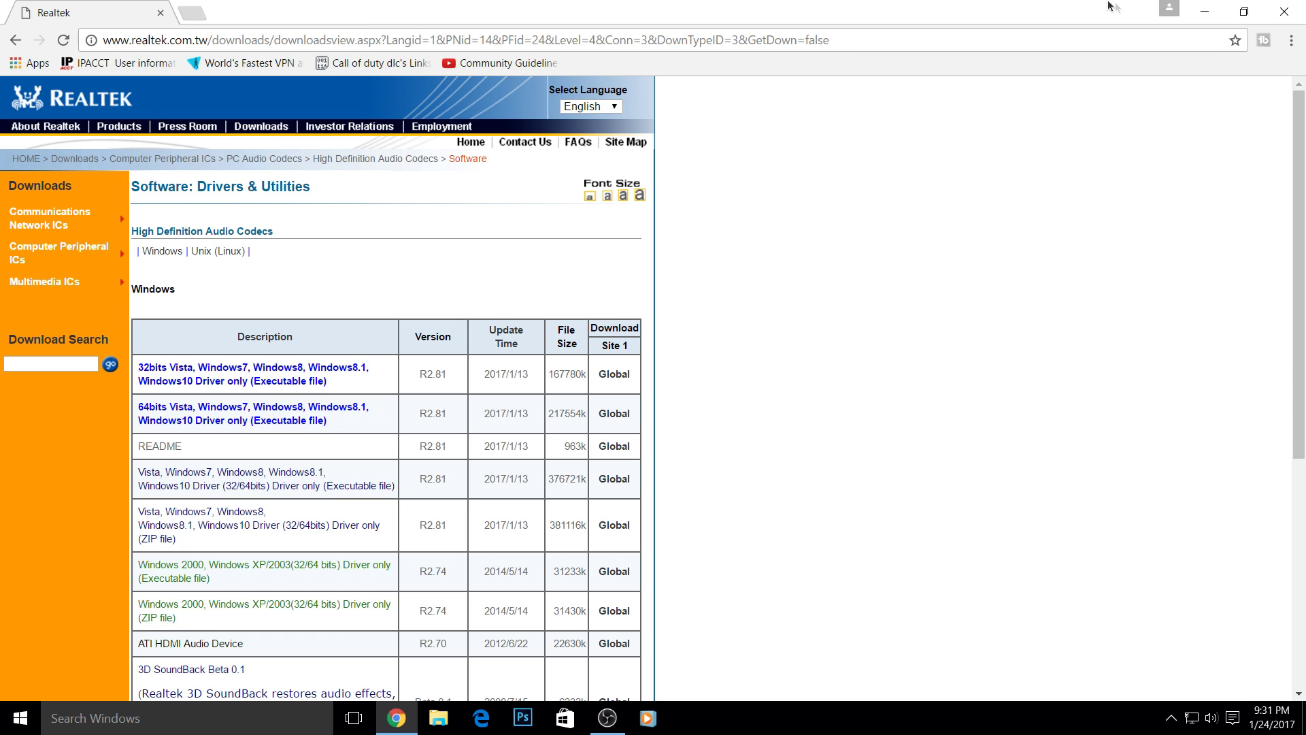
pyautogui.click(1207, 12)
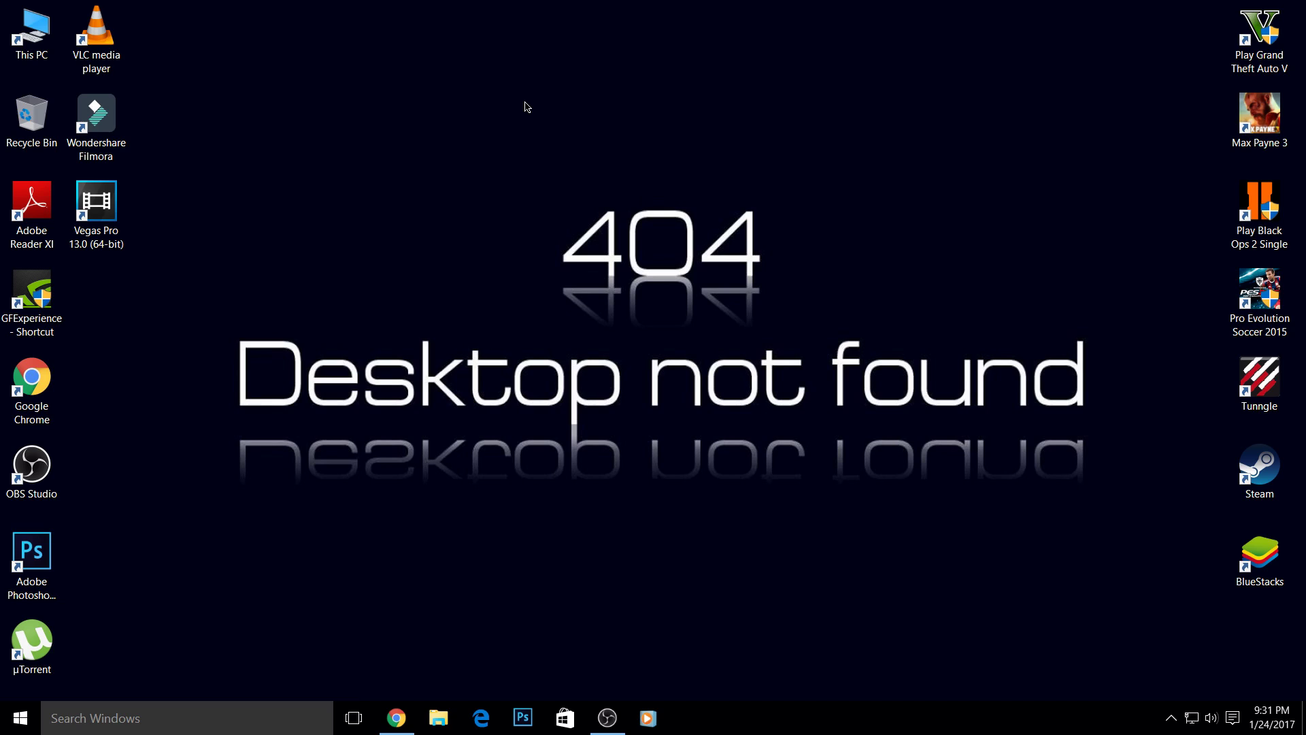
# Step: Launch Realtek HD Audio Manager by searching 'audio mana' and open its Connector Settings
pyautogui.press('super')
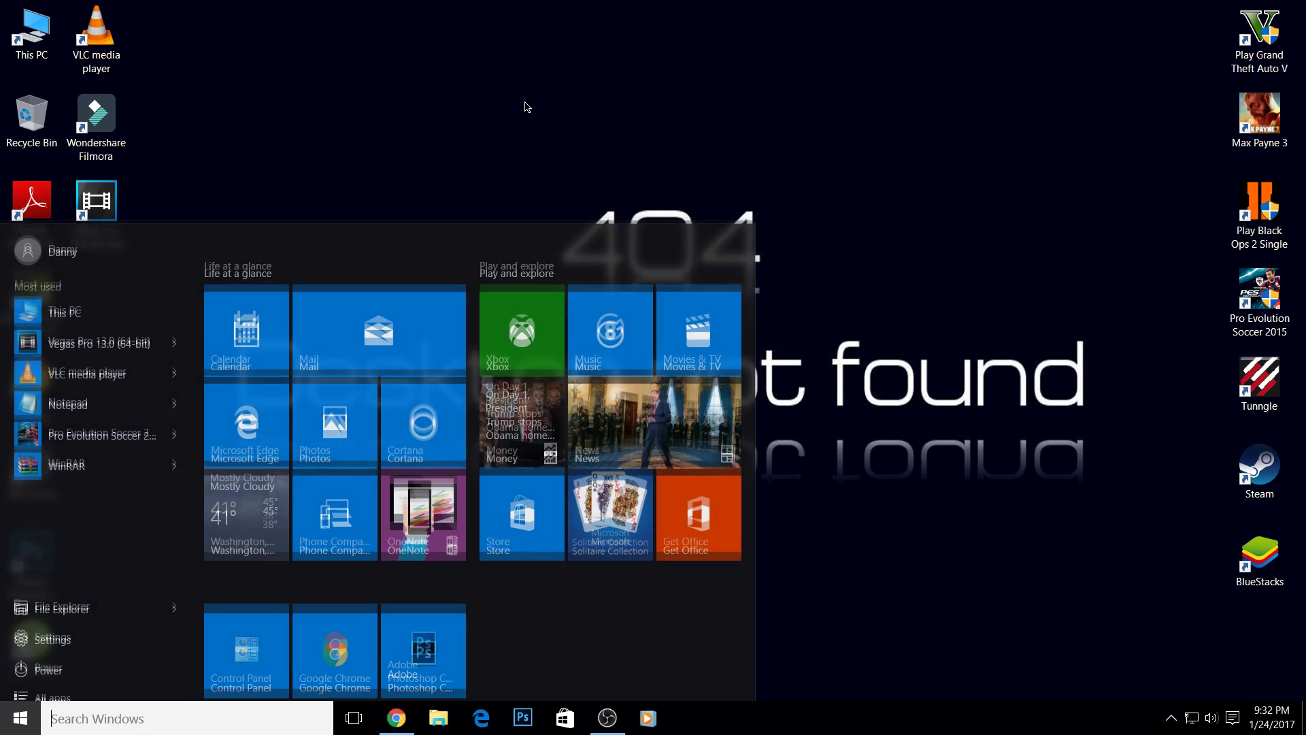
pyautogui.write('audio mana')
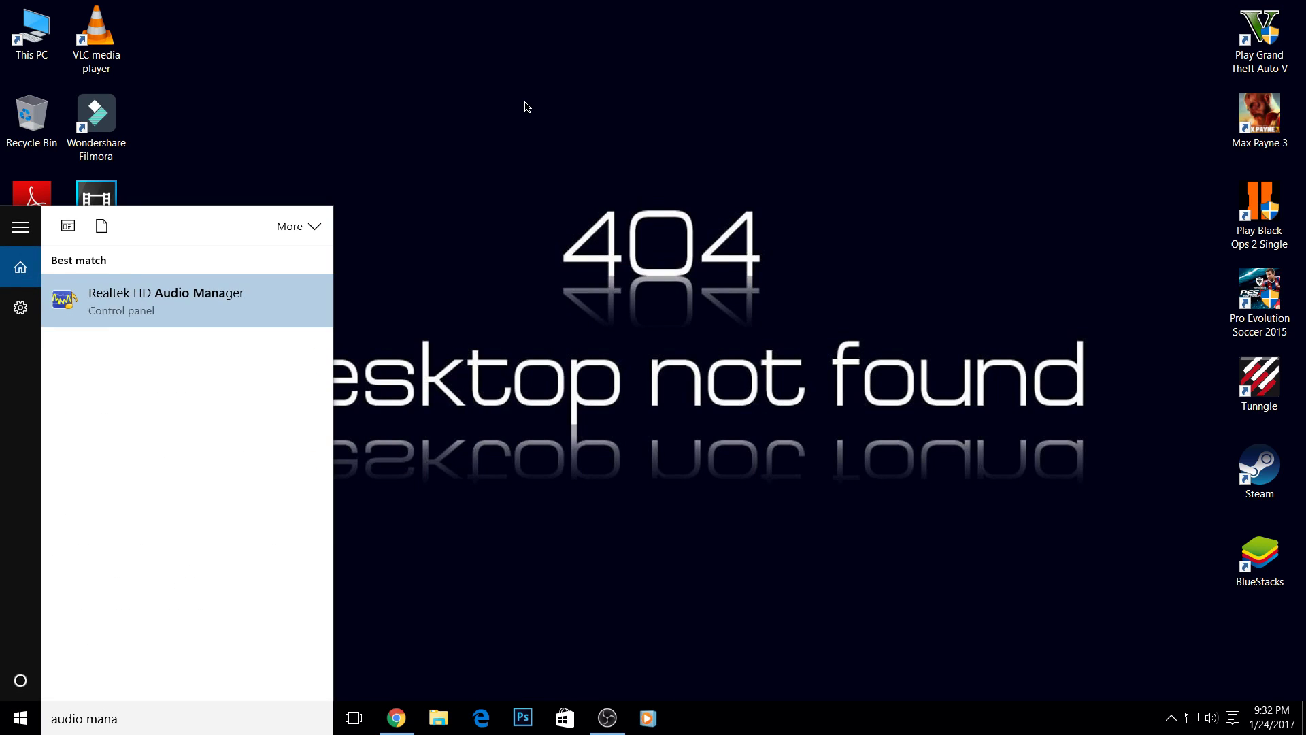
pyautogui.click(137, 297)
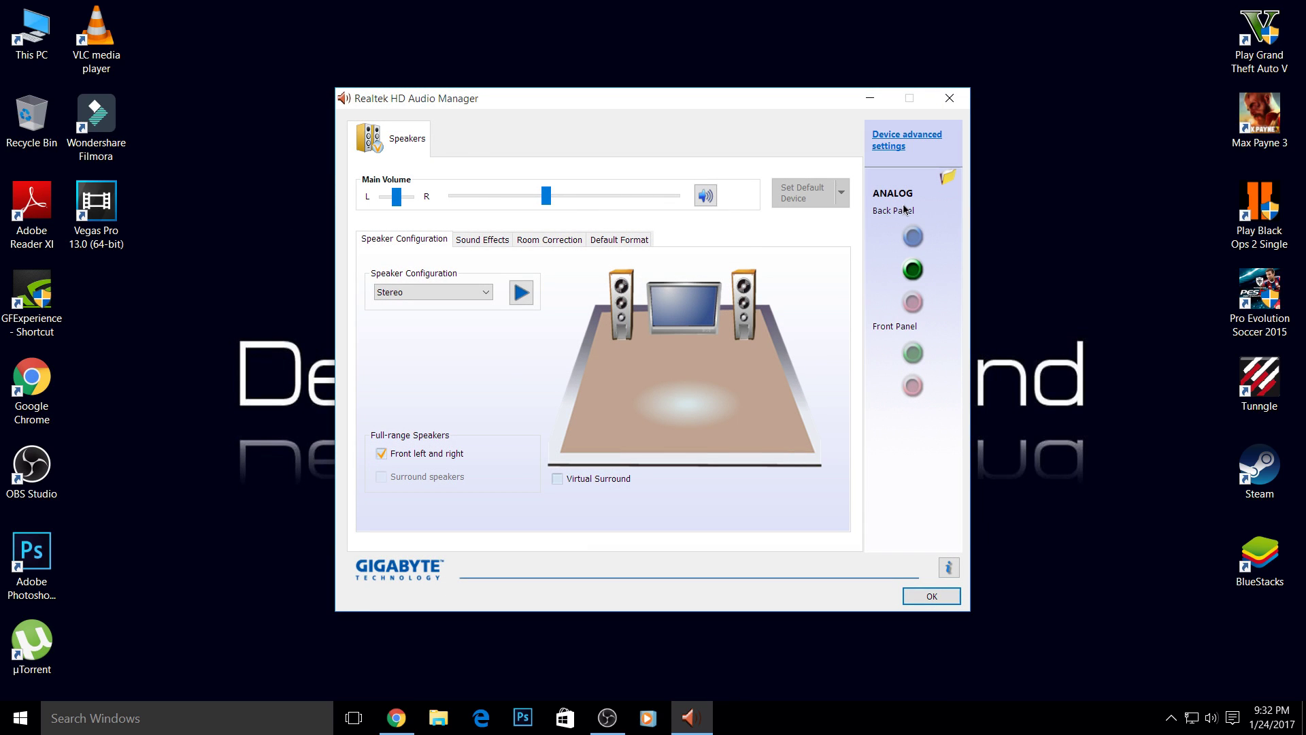
pyautogui.click(945, 183)
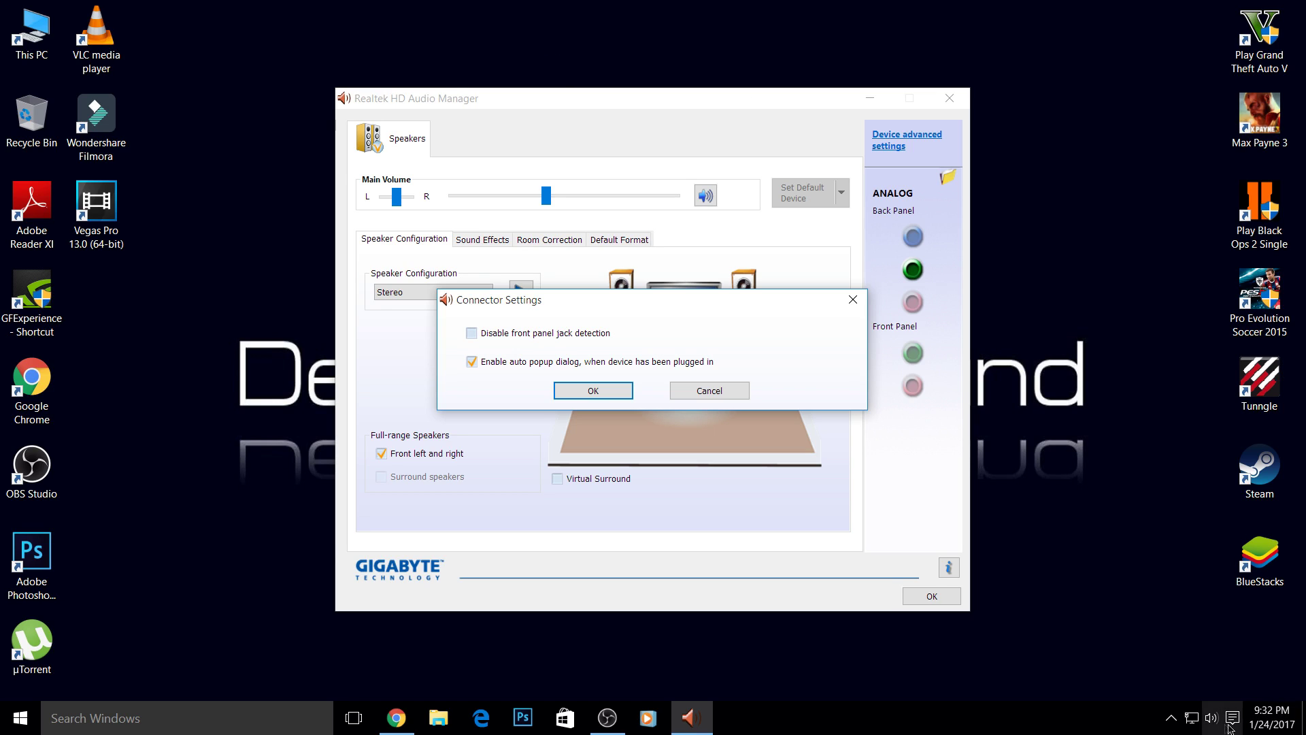
pyautogui.rightClick(1211, 718)
# Step: List the recording devices, select the Realtek Microphone, and move the Sound window aside
pyautogui.click(1206, 672)
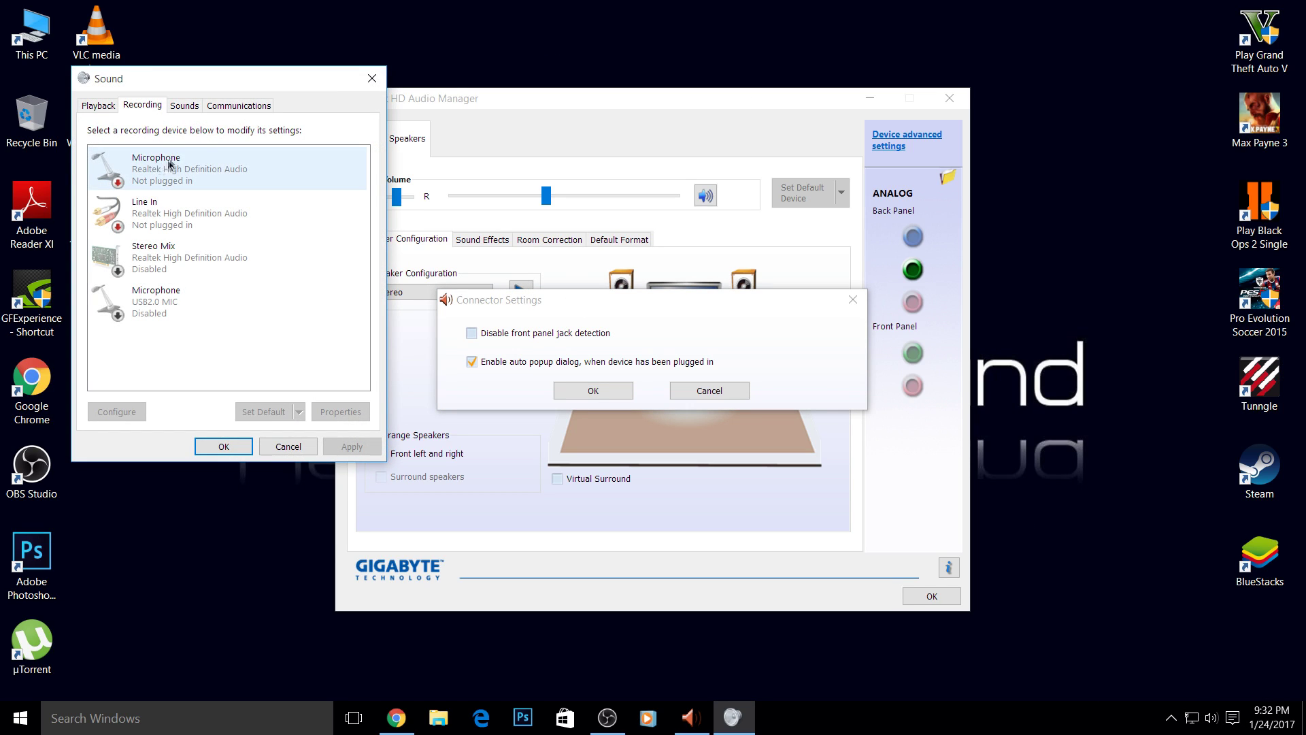
pyautogui.click(180, 179)
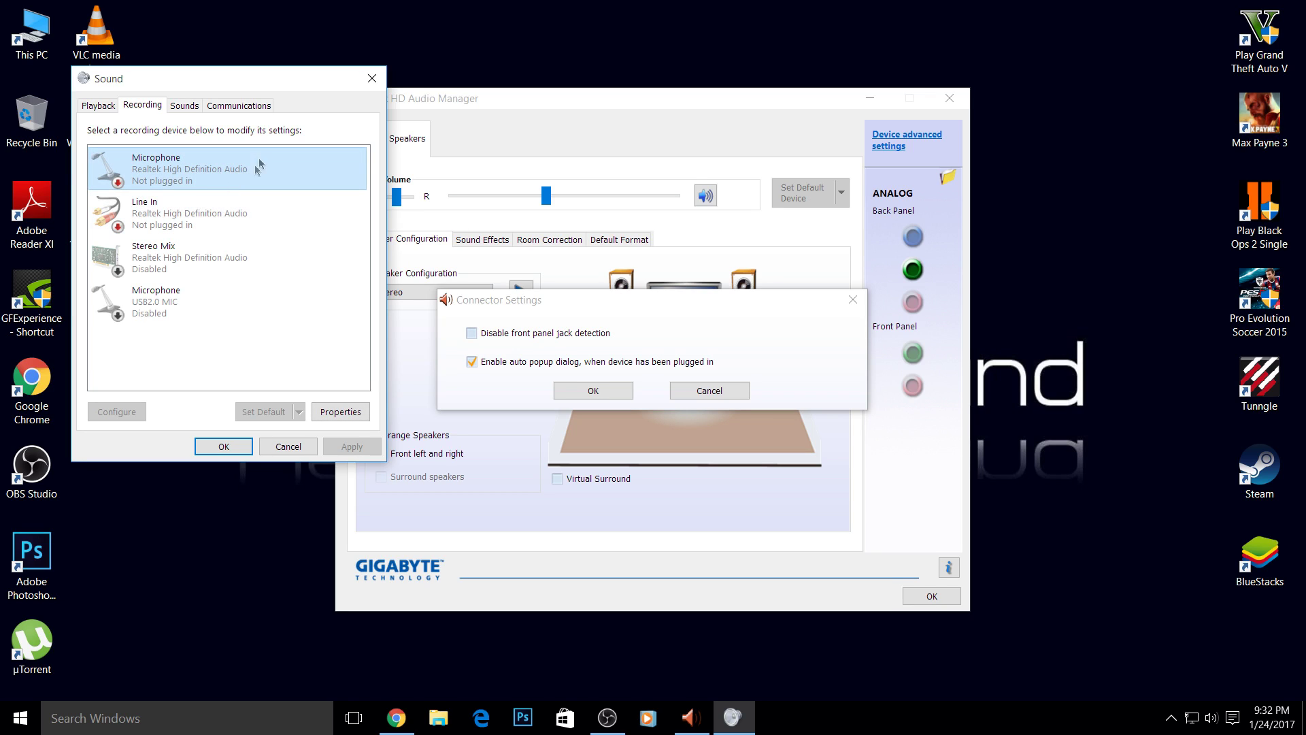
pyautogui.moveTo(263, 80); pyautogui.dragTo(206, 91)
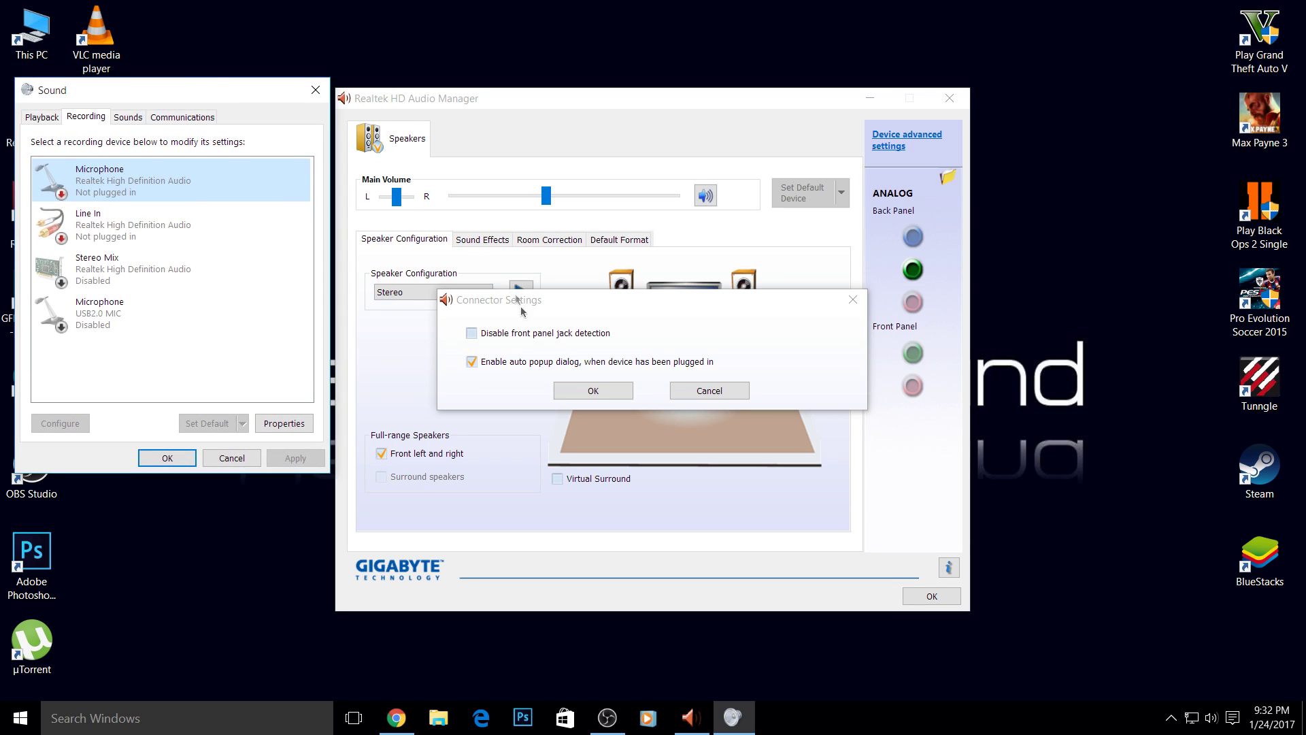
# Step: Enable 'Disable front panel jack detection', turn off the plug-in auto popup, and confirm
pyautogui.click(472, 334)
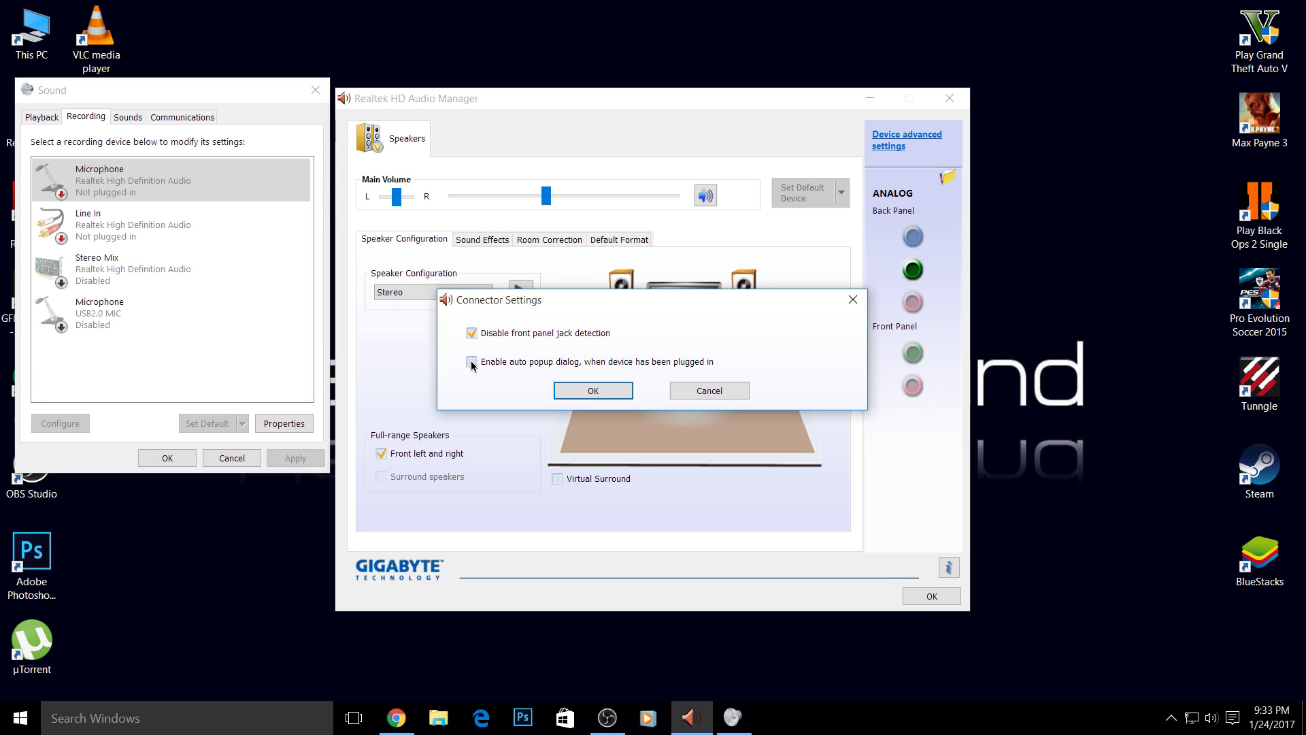
pyautogui.click(471, 362)
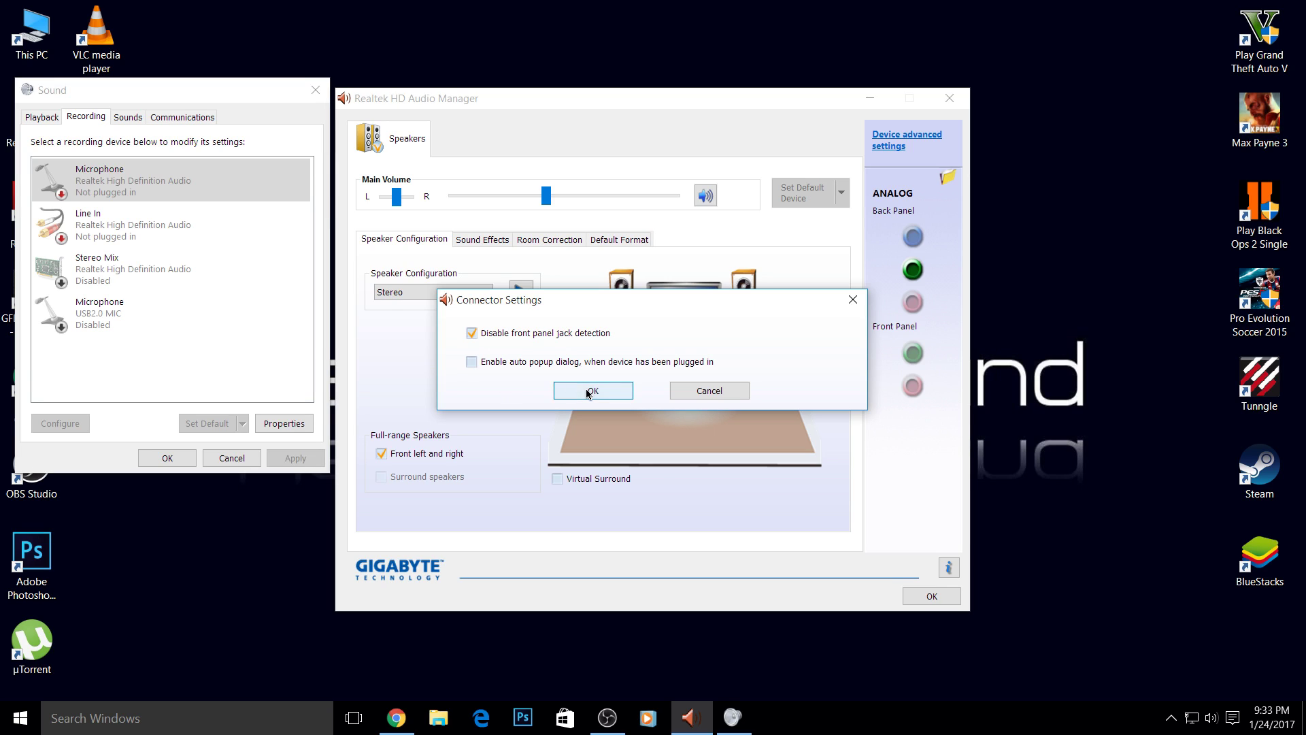
pyautogui.click(589, 390)
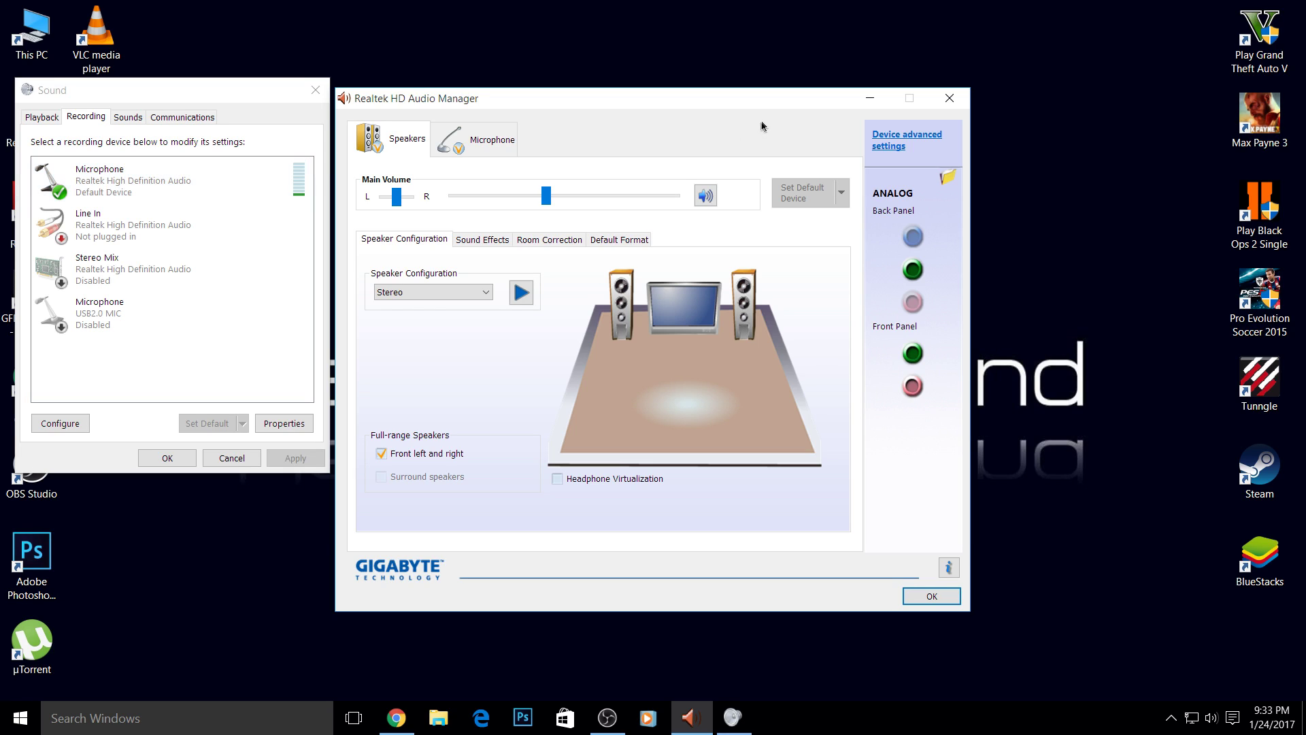
# Step: Reopen Connector Settings to verify the changes, close them, and refresh the desktop
pyautogui.click(952, 180)
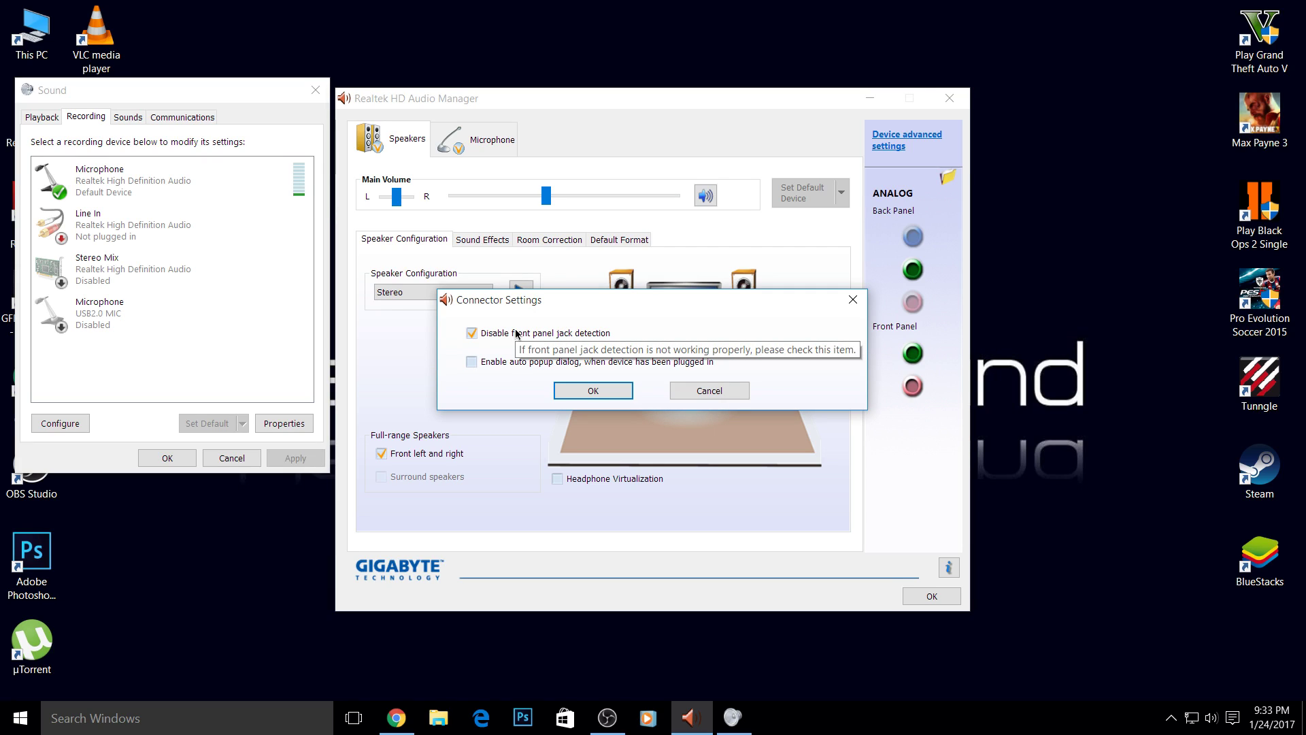
pyautogui.click(258, 197)
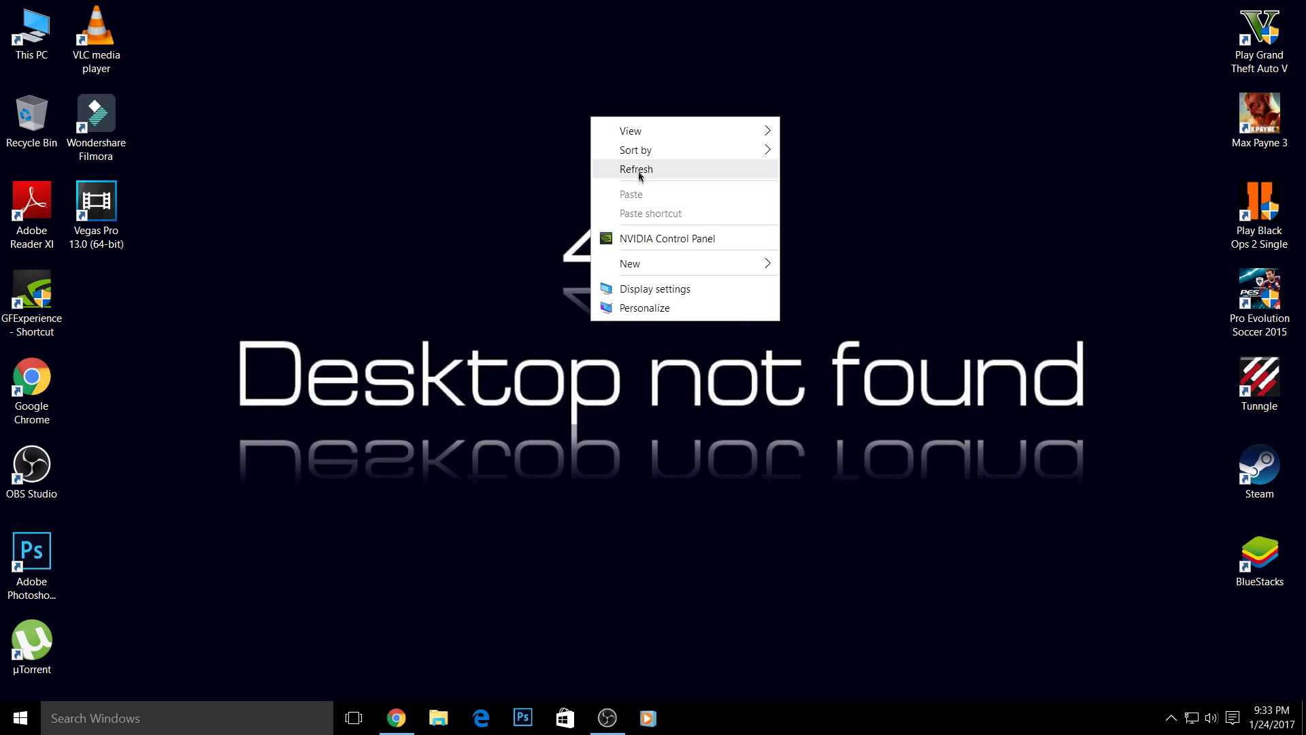
pyautogui.click(639, 169)
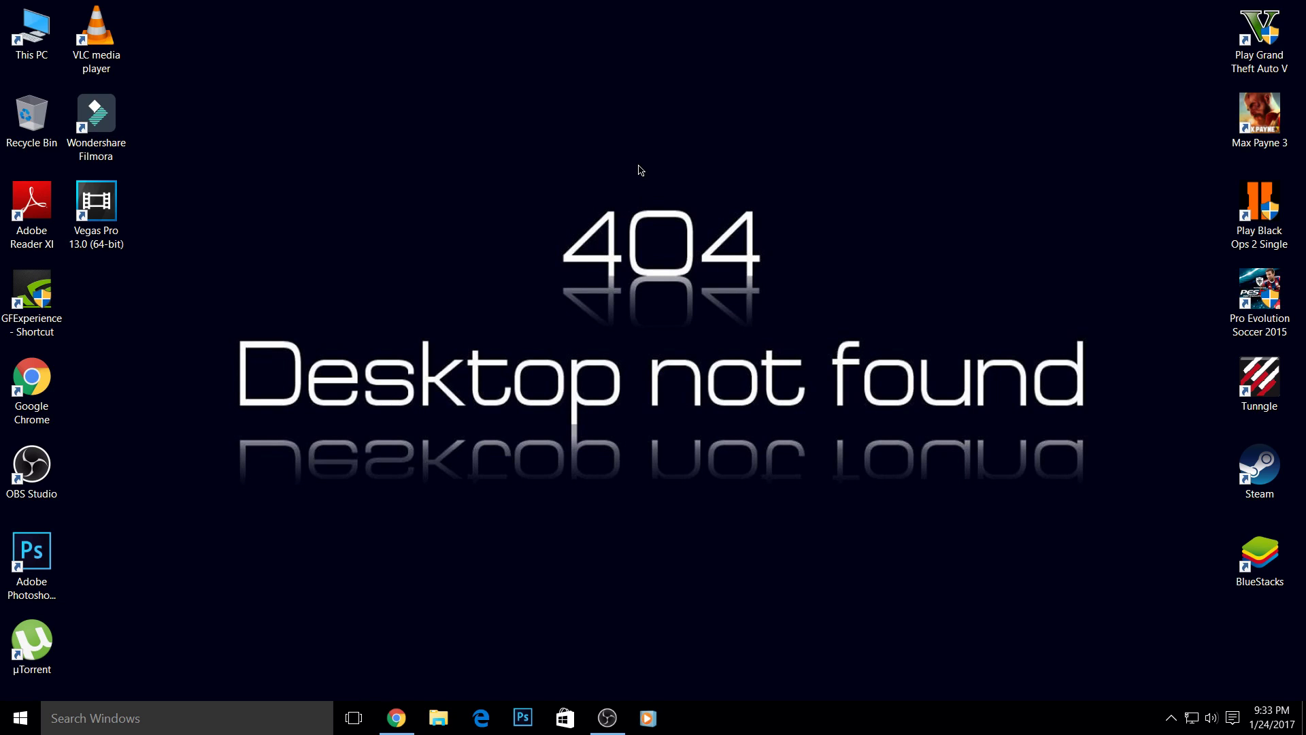